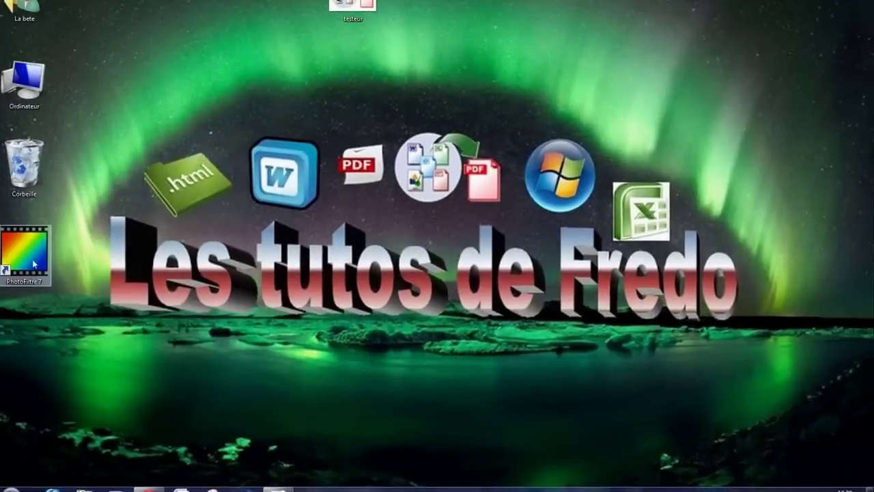
Move the PhotoFiltre 7 shortcut below the testeur image on the desktop and launch the program.
{"action": "left_click_drag", "start_coordinate": [24, 253], "coordinate": [297, 76]}
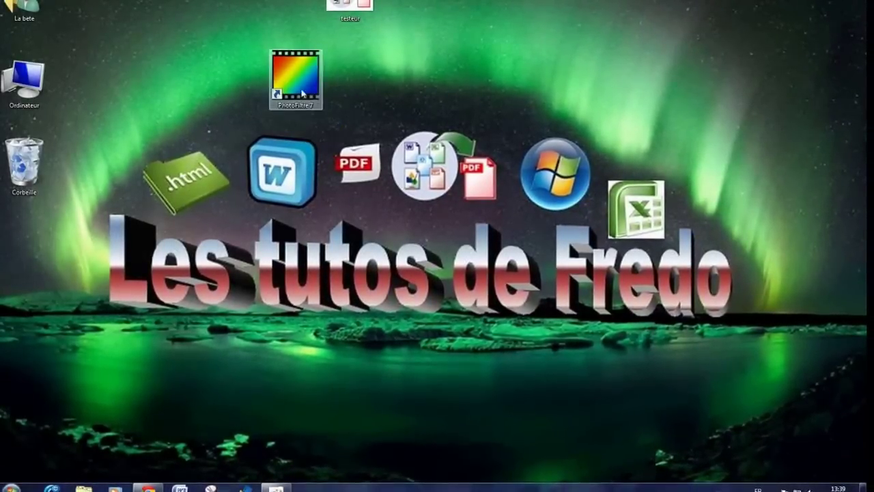
{"action": "left_click", "coordinate": [260, 33]}
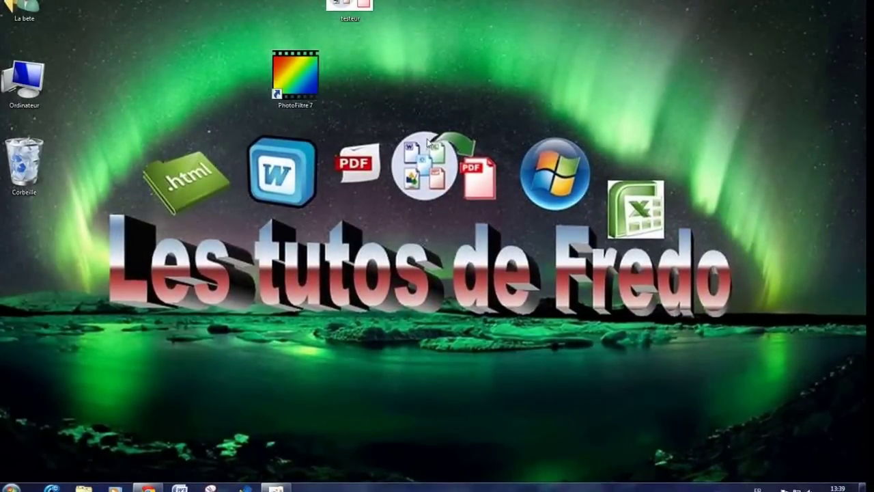
{"action": "double_click", "coordinate": [290, 95]}
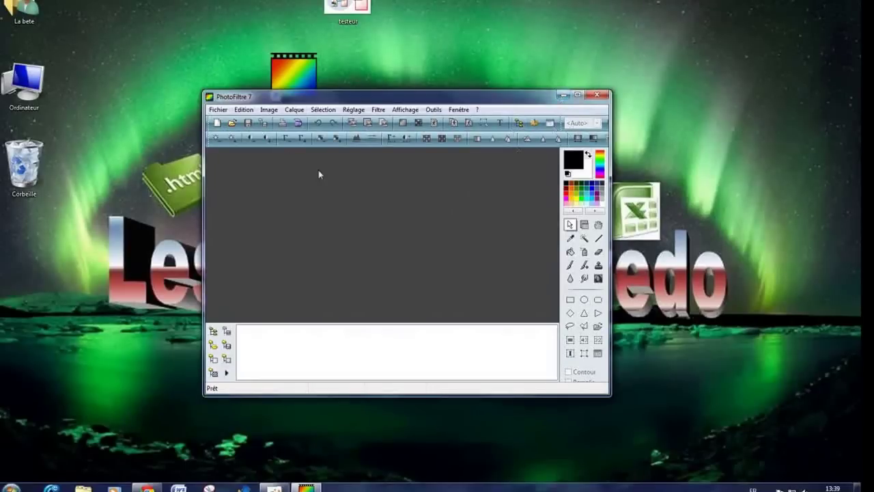
Start opening an image and select the testeur JPEG file in the Bureau location.
{"action": "left_click", "coordinate": [231, 124]}
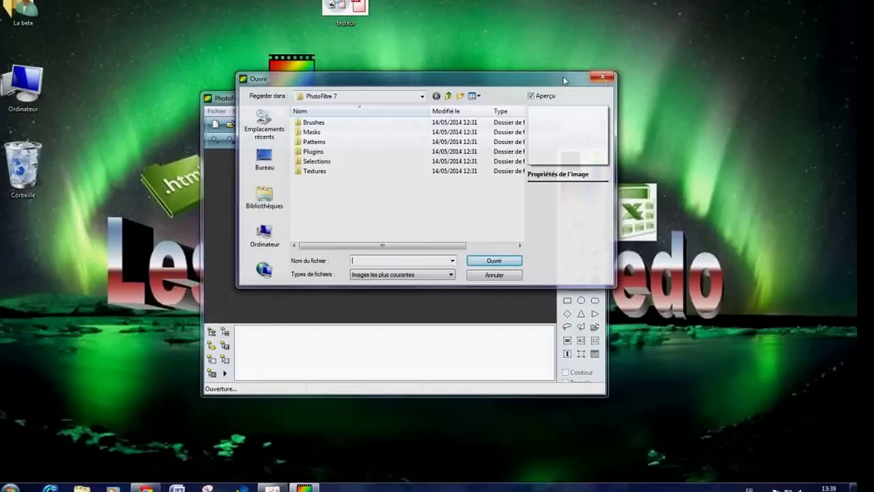
{"action": "left_click", "coordinate": [265, 169]}
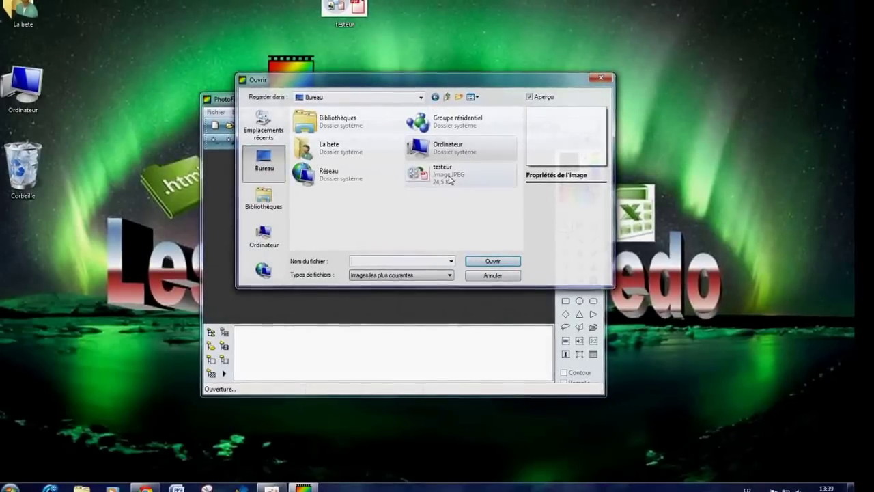
{"action": "left_click", "coordinate": [449, 179]}
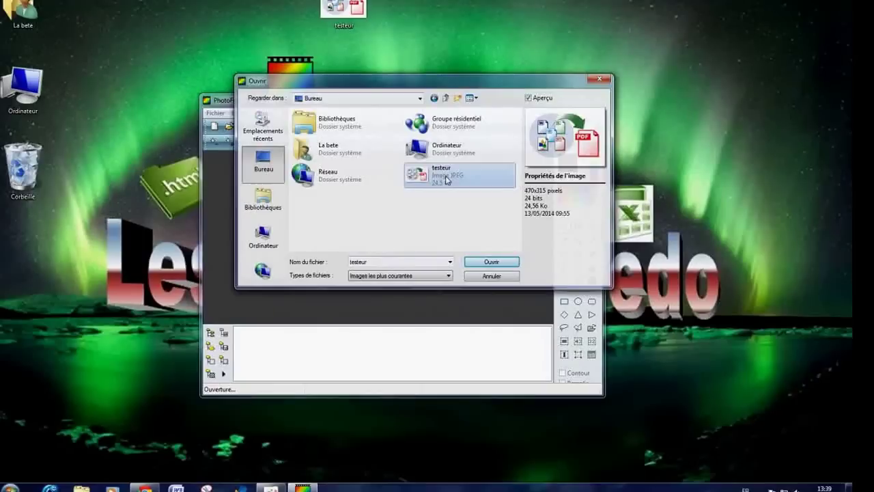
{"action": "left_click", "coordinate": [343, 15]}
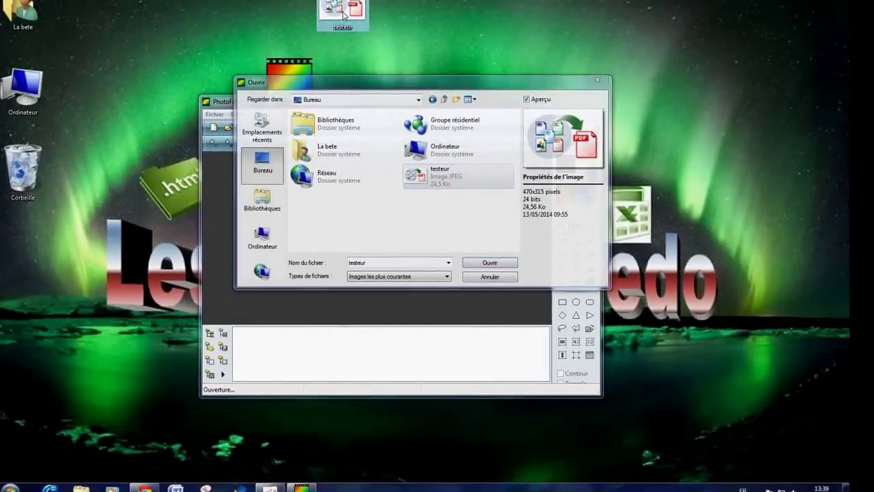
{"action": "right_click", "coordinate": [344, 15]}
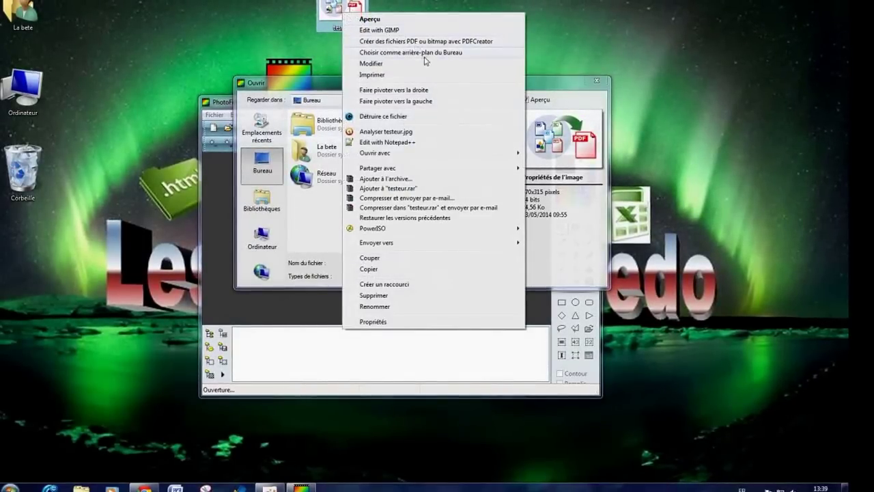
{"action": "mouse_move", "coordinate": [437, 153]}
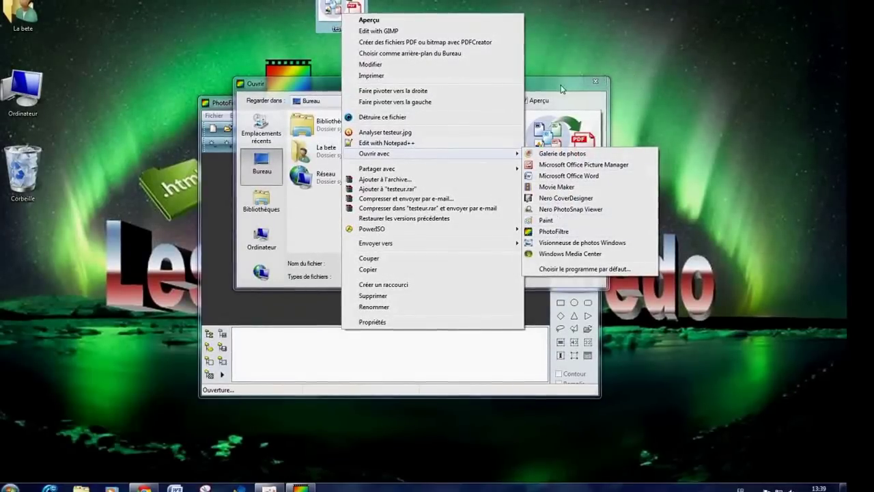
{"action": "left_click", "coordinate": [239, 253]}
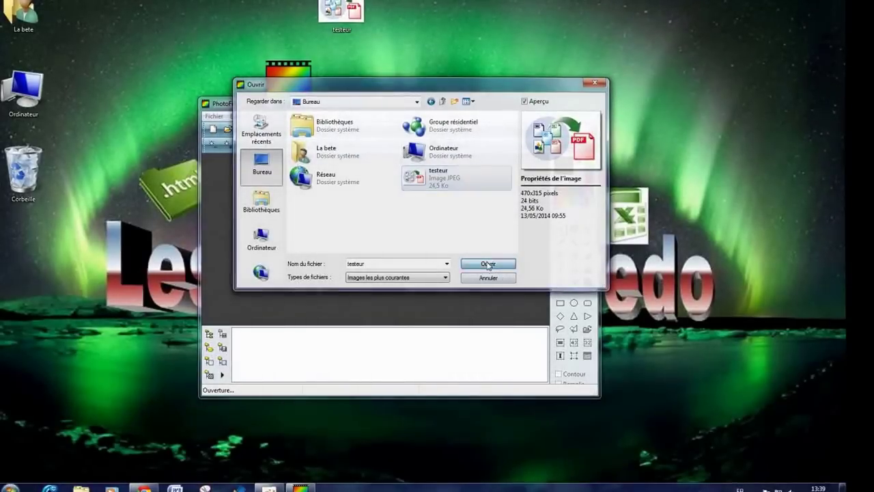
Open the selected testeur image and maximize the program window.
{"action": "left_click", "coordinate": [487, 264]}
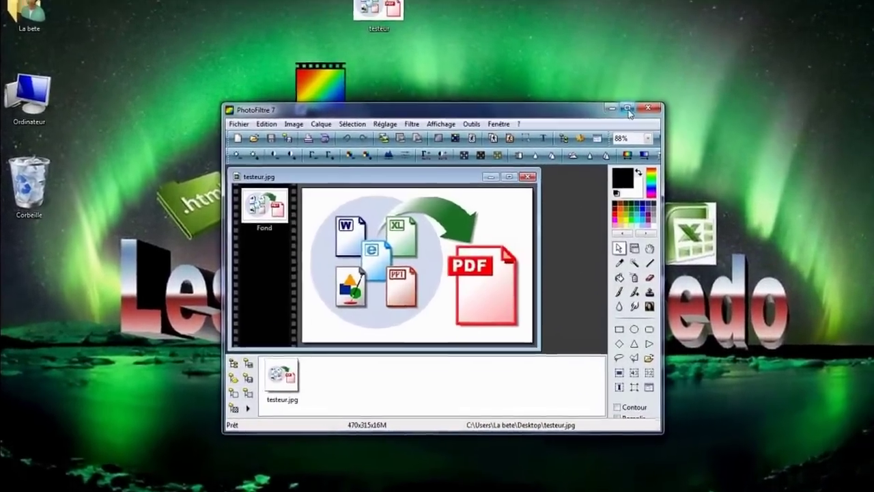
{"action": "left_click", "coordinate": [626, 108]}
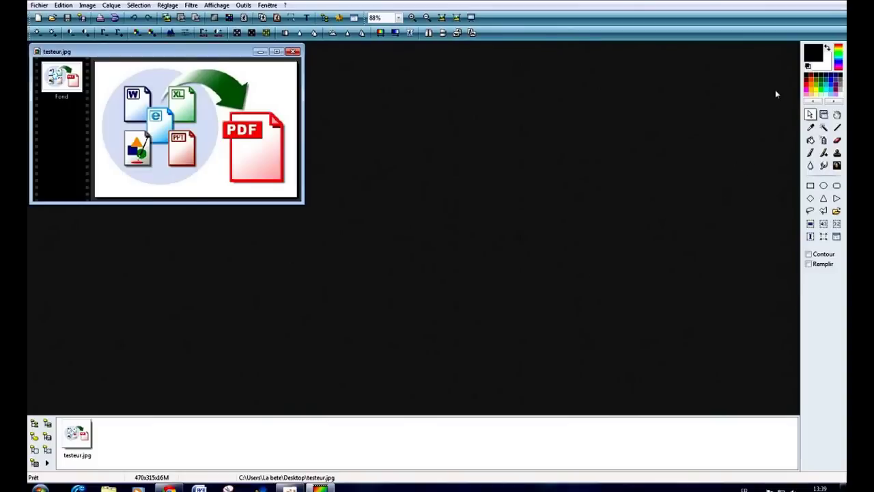
Fill the white background around the testeur logo with magenta.
{"action": "left_click", "coordinate": [811, 82]}
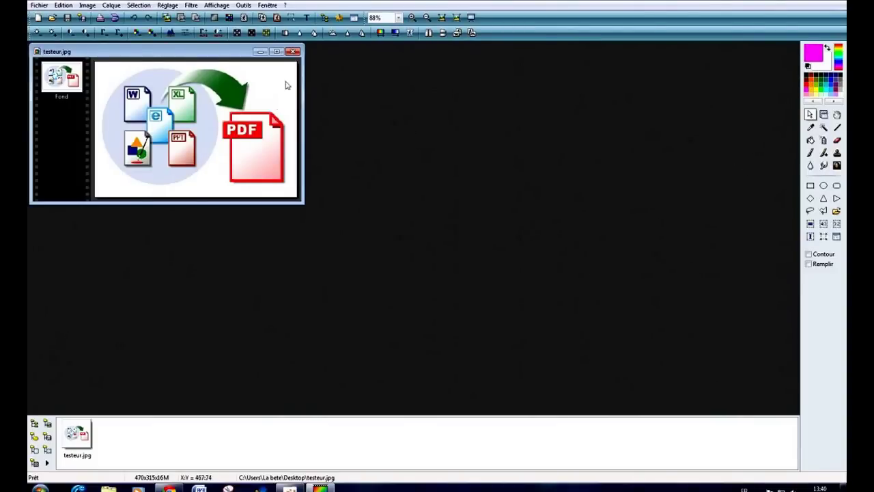
{"action": "left_click", "coordinate": [810, 140]}
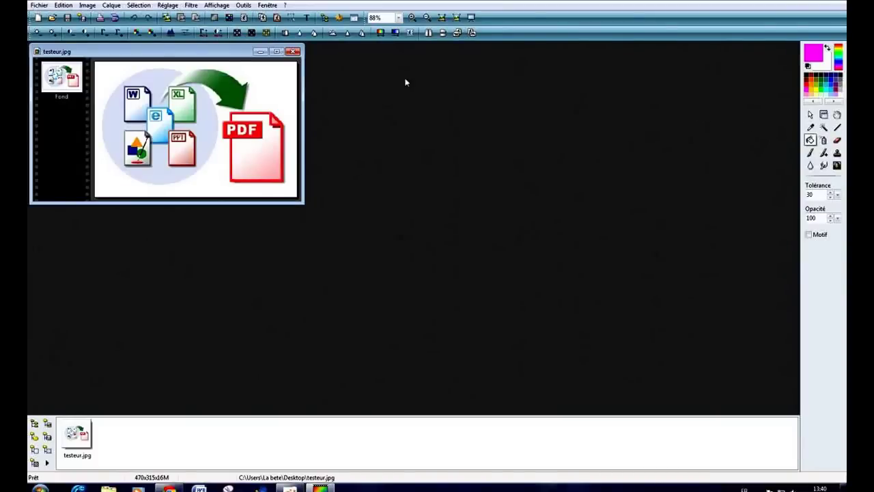
{"action": "left_click", "coordinate": [280, 75]}
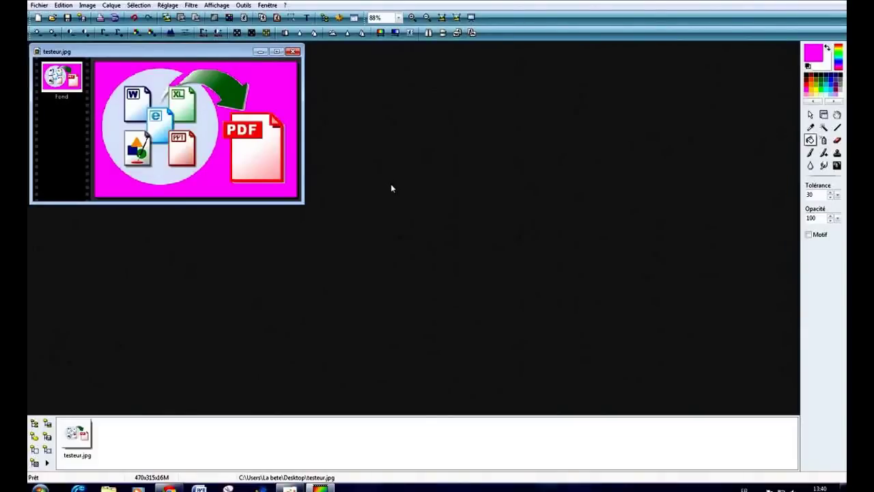
Save the recoloured image to the desktop as a JPEG named testeur-colore, with compression 90 and standard format.
{"action": "left_click", "coordinate": [38, 5]}
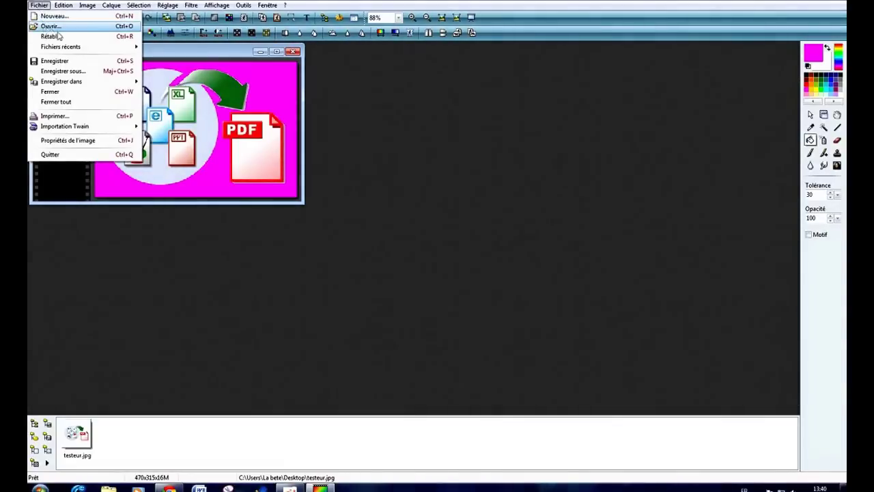
{"action": "left_click", "coordinate": [63, 71]}
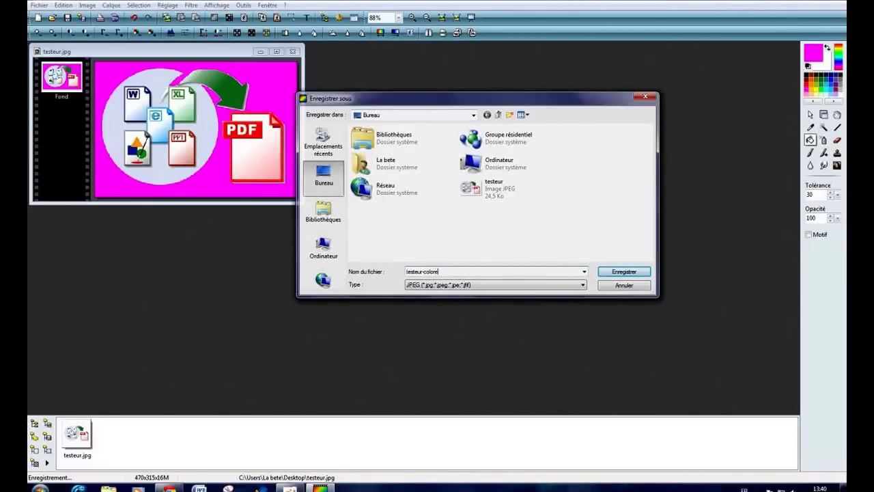
{"action": "left_click", "coordinate": [616, 272]}
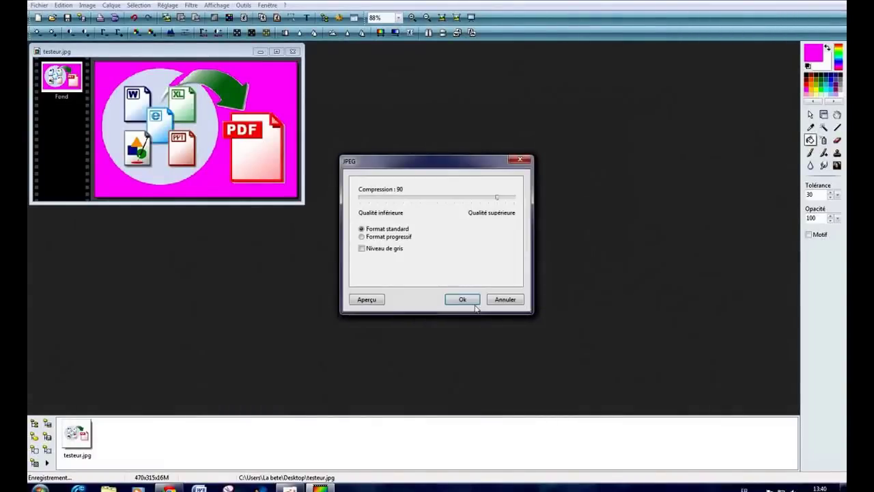
{"action": "left_click", "coordinate": [471, 302]}
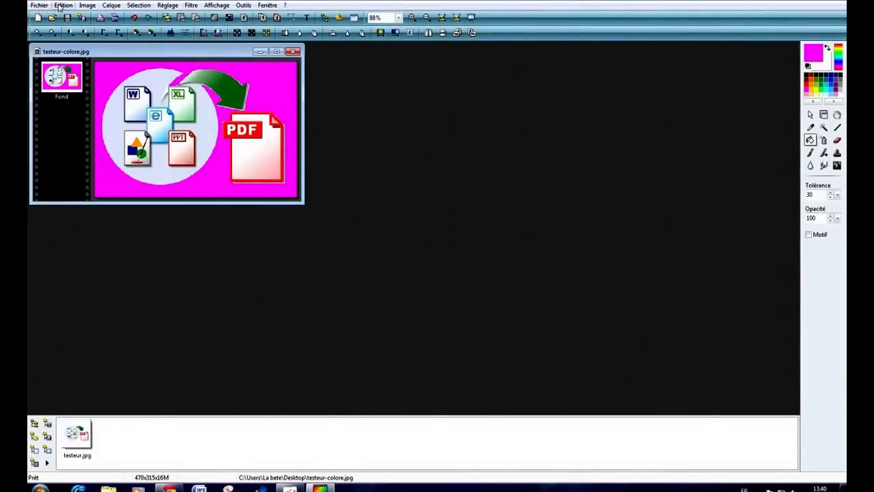
Make the background transparent by sampling its magenta as the transparency colour, with a tolerance of 31.
{"action": "left_click", "coordinate": [88, 6]}
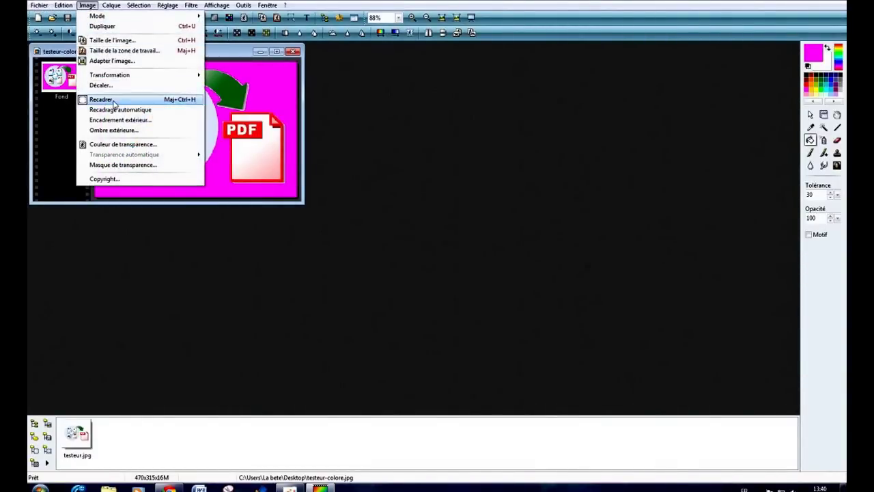
{"action": "left_click", "coordinate": [130, 145]}
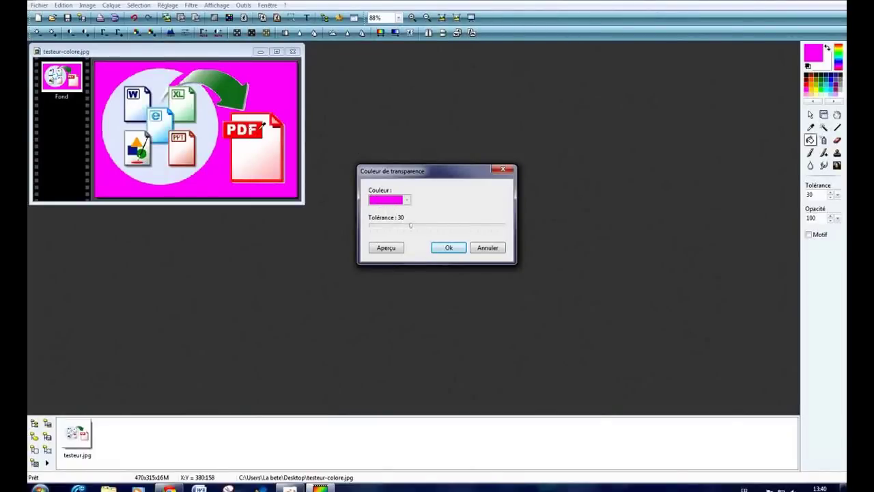
{"action": "left_click", "coordinate": [261, 127]}
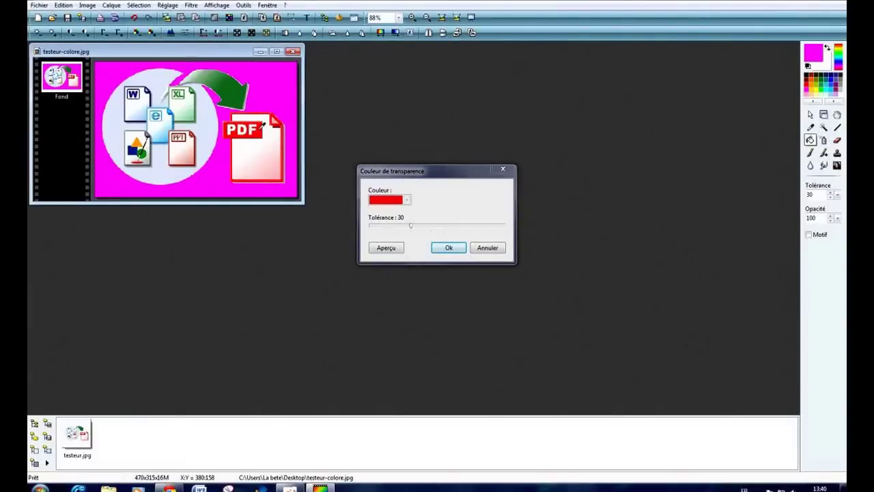
{"action": "left_click", "coordinate": [285, 80]}
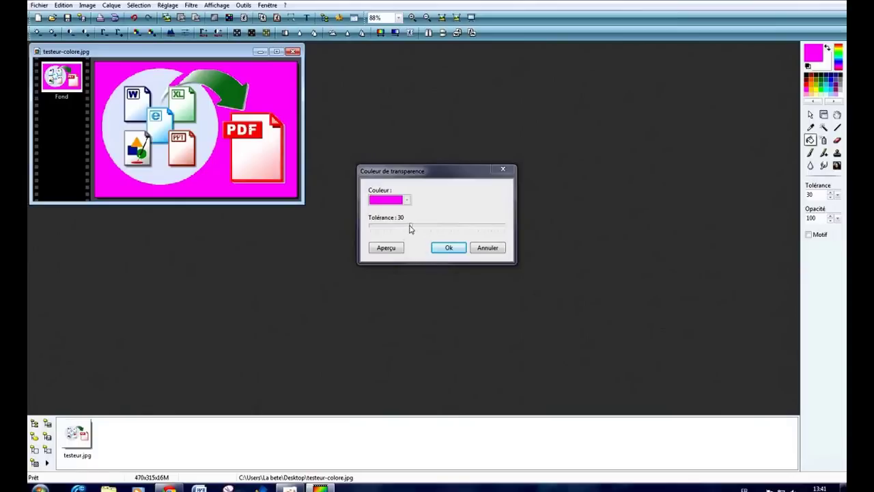
{"action": "mouse_move", "coordinate": [410, 227]}
{"action": "left_mouse_down"}
{"action": "mouse_move", "coordinate": [380, 228]}
{"action": "mouse_move", "coordinate": [485, 227]}
{"action": "mouse_move", "coordinate": [393, 230]}
{"action": "left_mouse_up"}
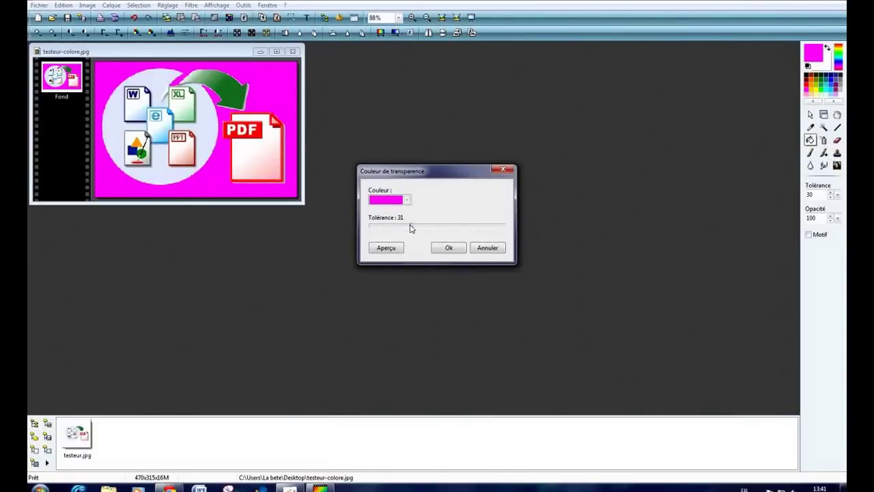
{"action": "left_click", "coordinate": [448, 248]}
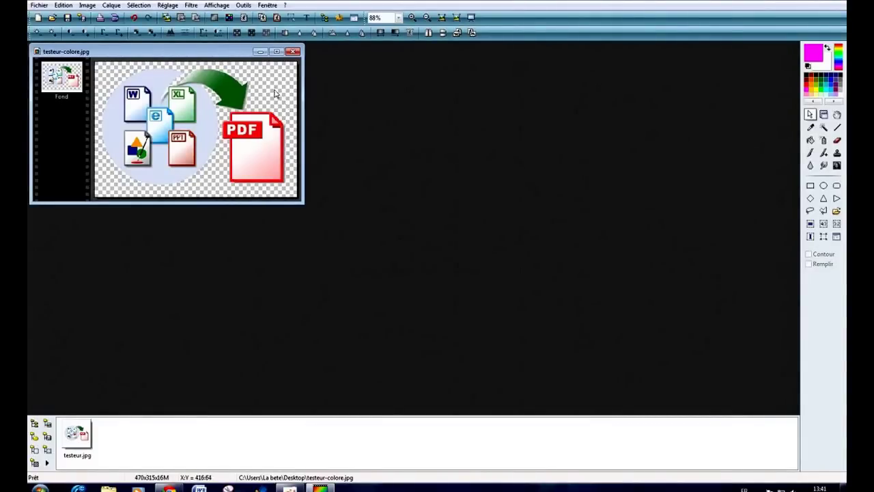
Save the transparent image to the desktop as a PNG named testeur-colore, non-interlaced and with filtering set to Aucun.
{"action": "left_click", "coordinate": [36, 6]}
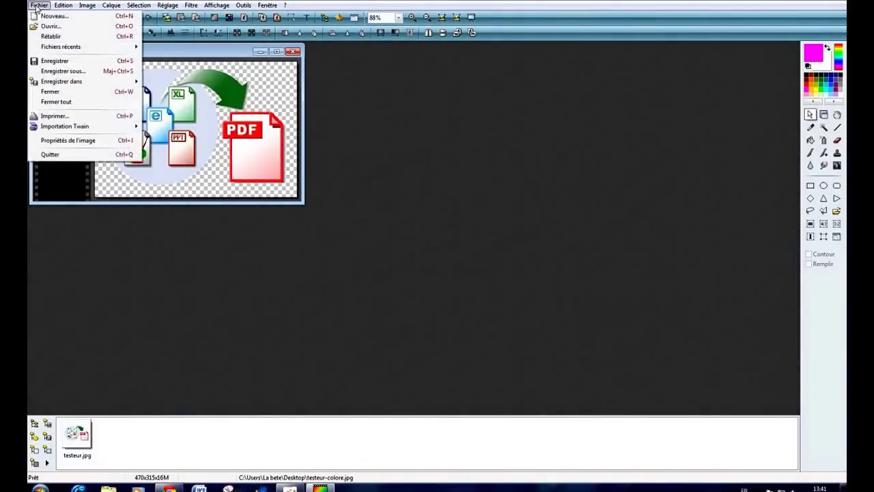
{"action": "left_click", "coordinate": [72, 73]}
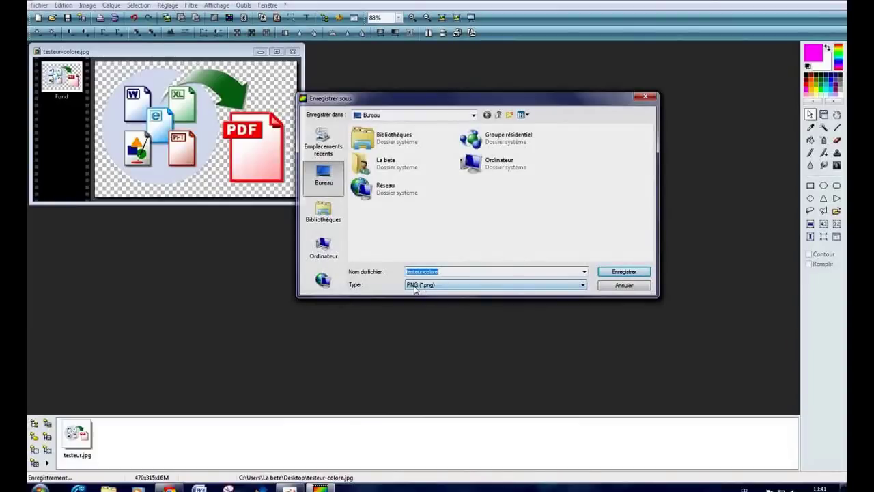
{"action": "left_click", "coordinate": [582, 285]}
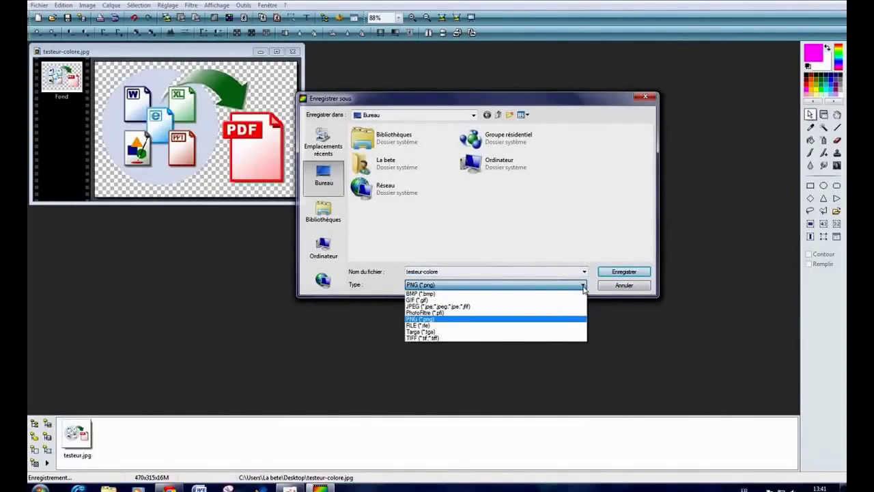
{"action": "left_click", "coordinate": [583, 286]}
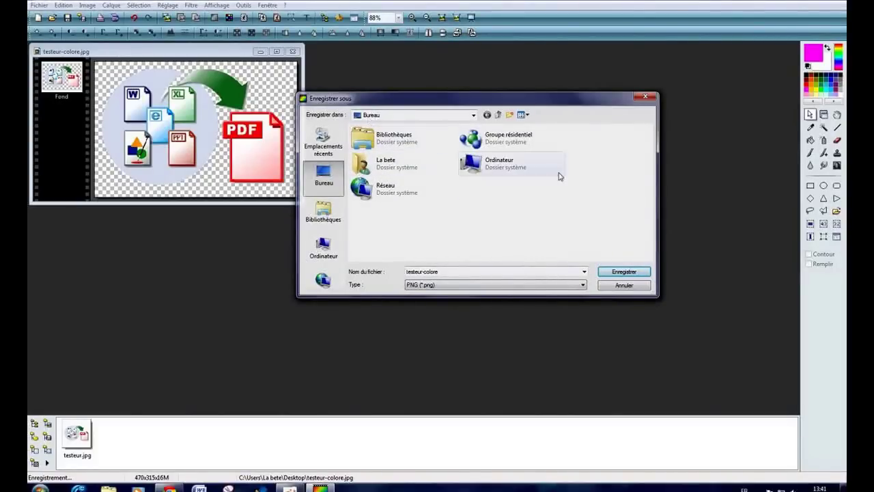
{"action": "left_click", "coordinate": [621, 272]}
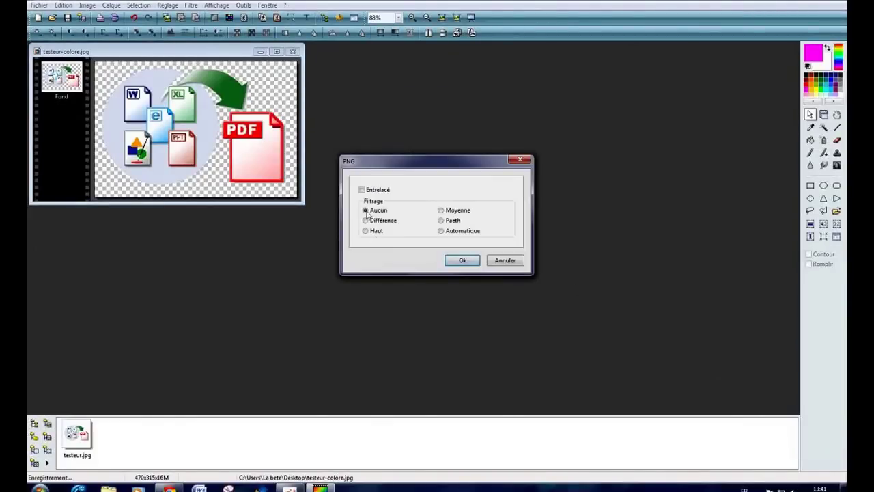
{"action": "left_click", "coordinate": [462, 260]}
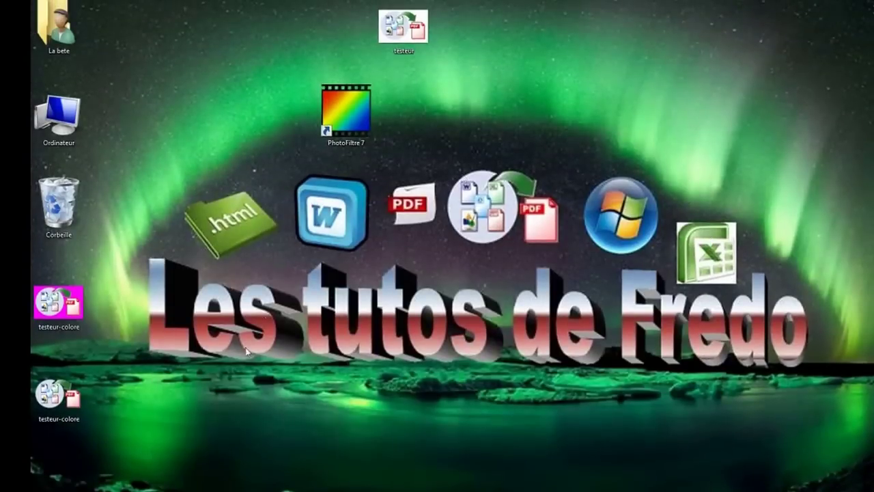
Move the transparent testeur-colore PNG icon to an open area of the desktop above the wallpaper's logos and deselect it.
{"action": "left_click_drag", "start_coordinate": [59, 396], "coordinate": [546, 95]}
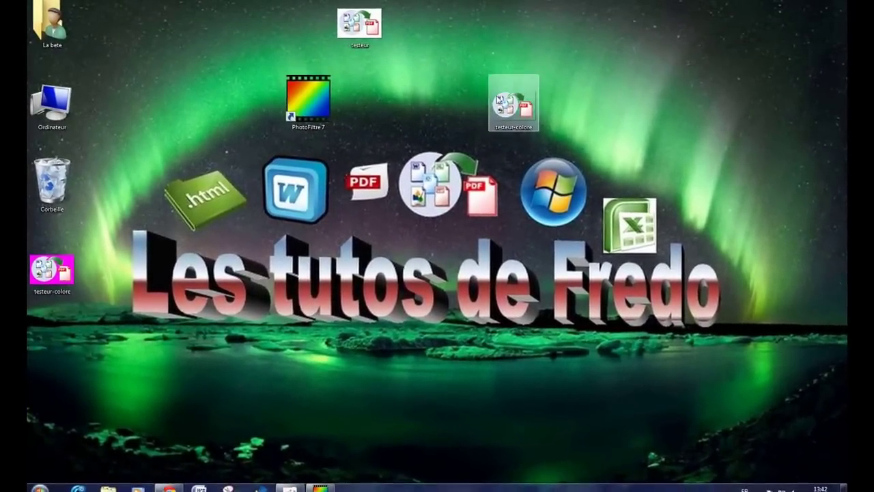
{"action": "left_click", "coordinate": [526, 141]}
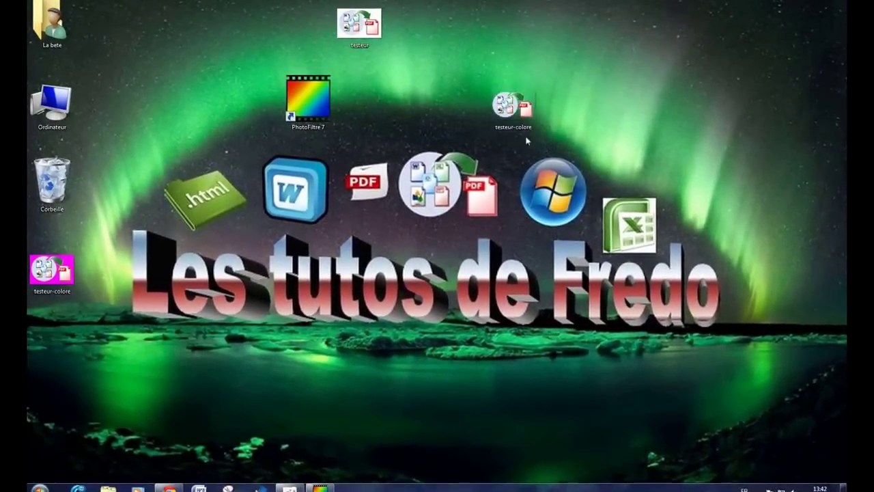